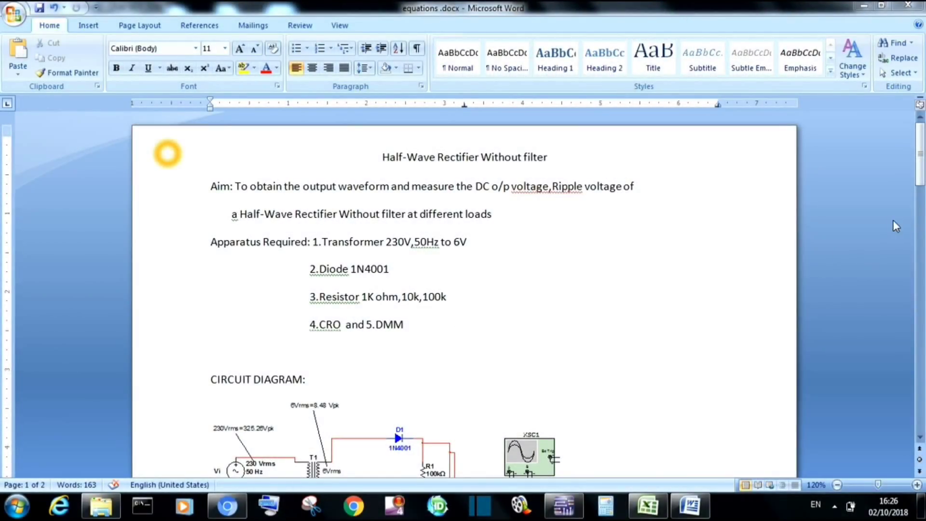
Highlight 'Half-Wave Rectifier Without' in the aim text note
left_click_drag(922, 186, 922, 205)
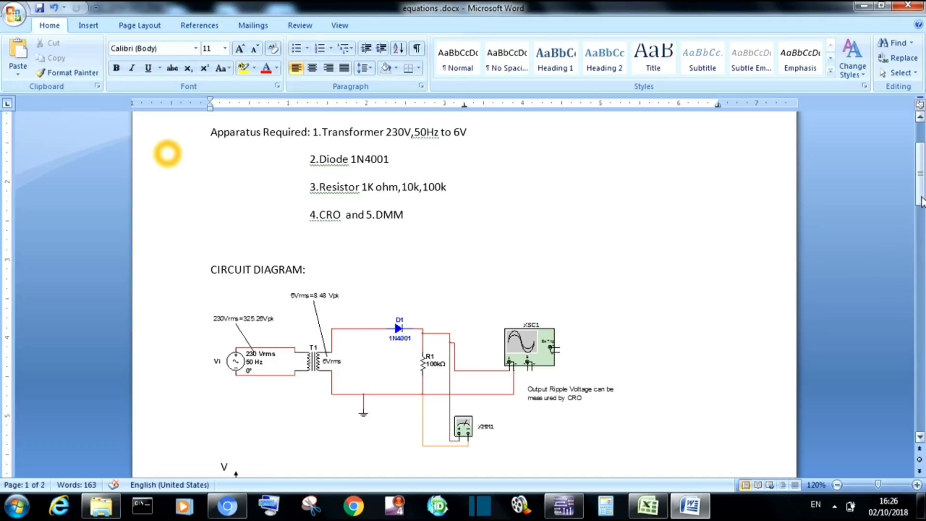
left_click_drag(921, 204, 922, 218)
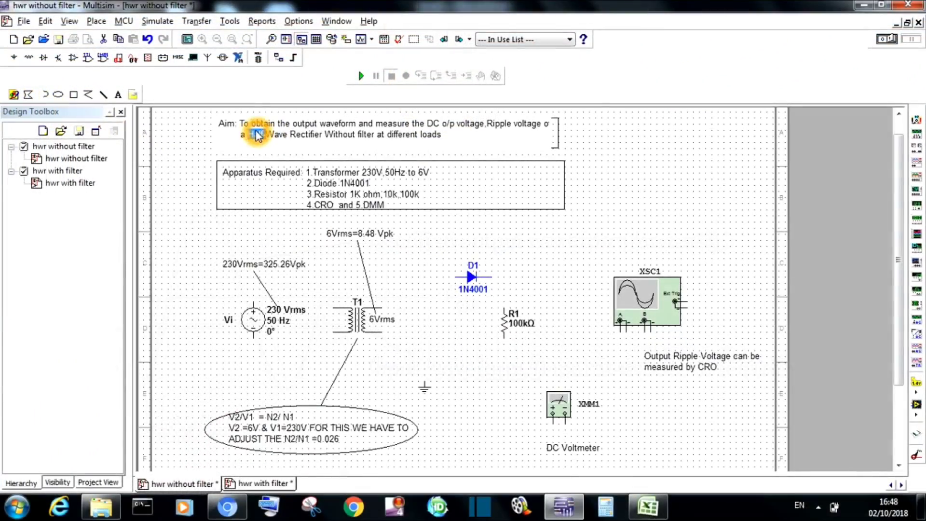
double_click(255, 137)
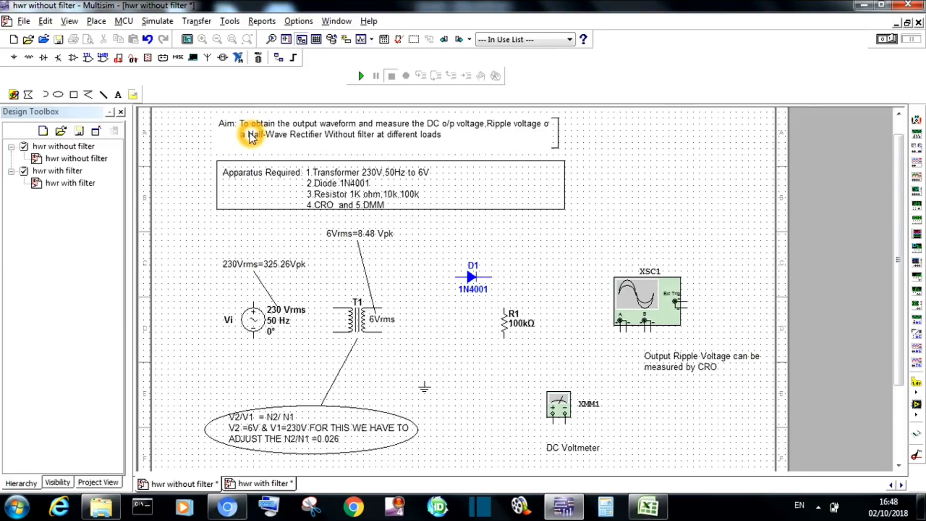
left_click_drag(255, 136, 248, 137)
key("shift+Right")
key("shift+Right")
key("shift+Right")
key("shift+Right")
key("shift+Right")
key("shift+Right")
key("shift+Right")
key("shift+Right")
key("shift+Right")
key("shift+Right")
key("shift+Right")
key("shift+Right")
key("shift+Right")
key("shift+Right")
key("shift+Right")
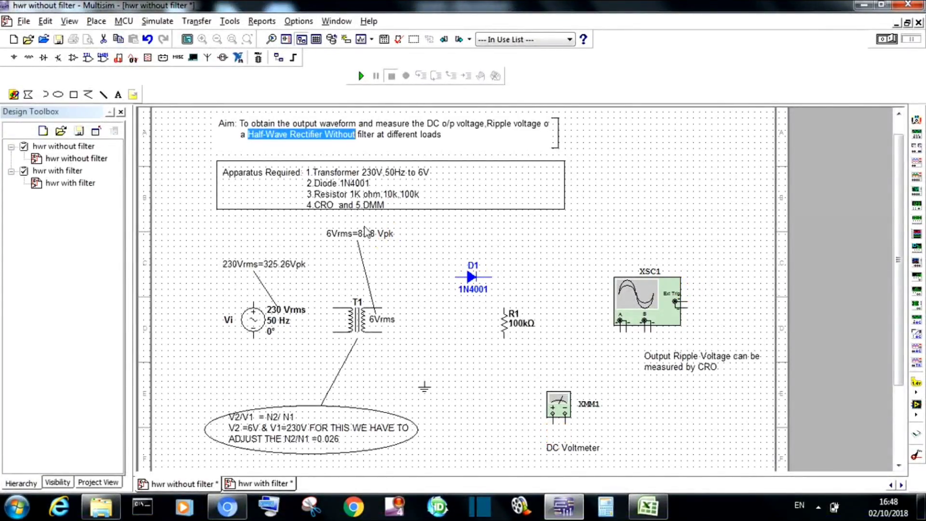
left_click(384, 226)
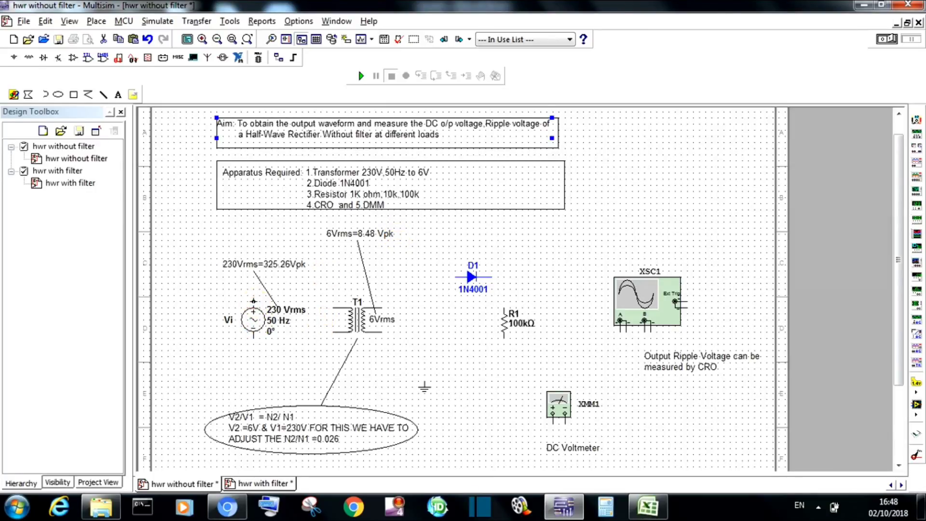
Wire the source's top and bottom terminals to transformer T1's primary
left_click(254, 300)
left_click(332, 307)
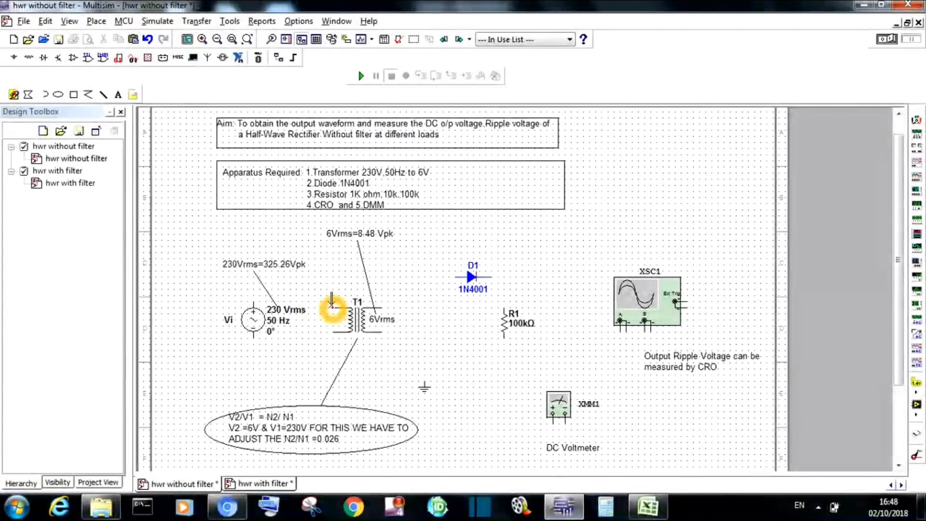
left_click(251, 337)
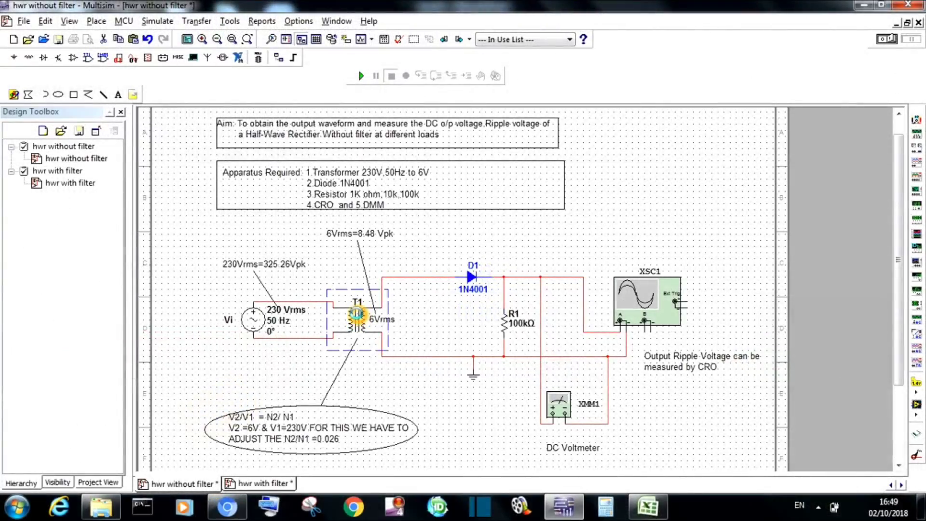
double_click(359, 316)
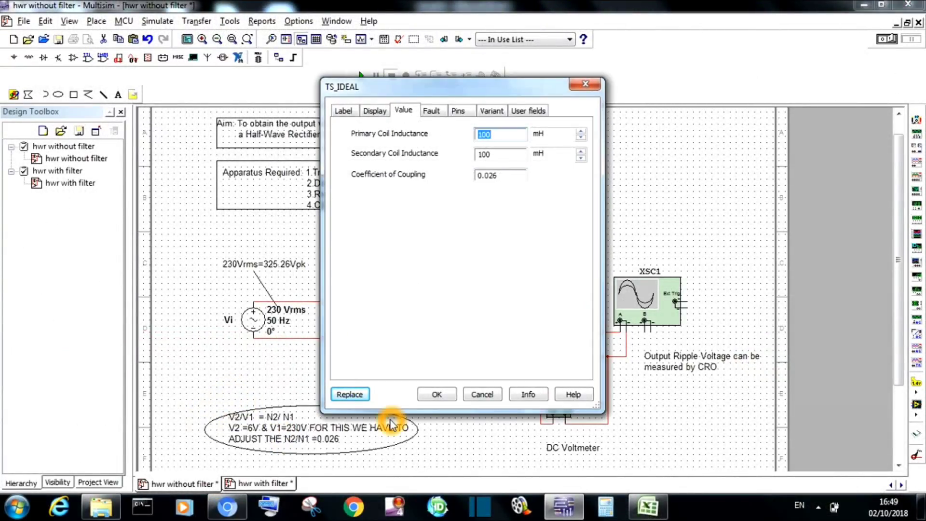
Leave T1 at its 0.026 coupling coefficient and set R1's resistance to 1K
left_click(440, 396)
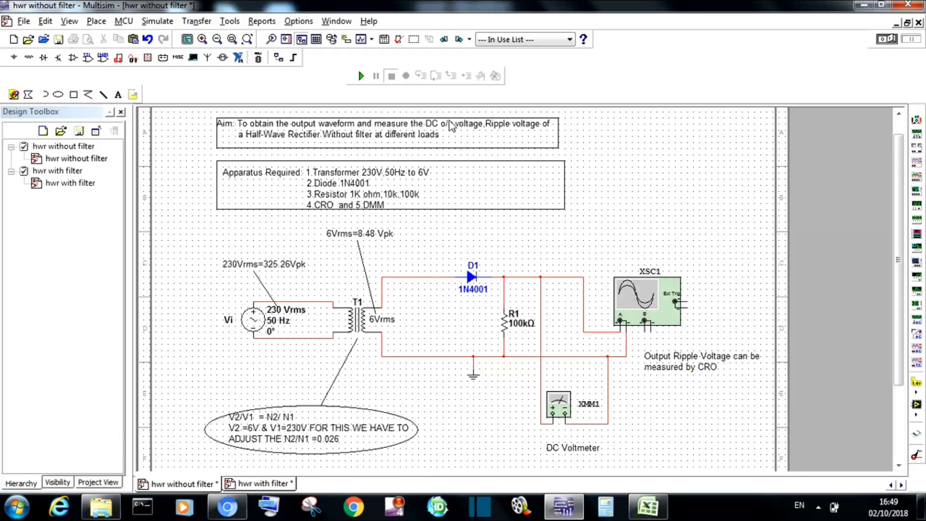
double_click(505, 319)
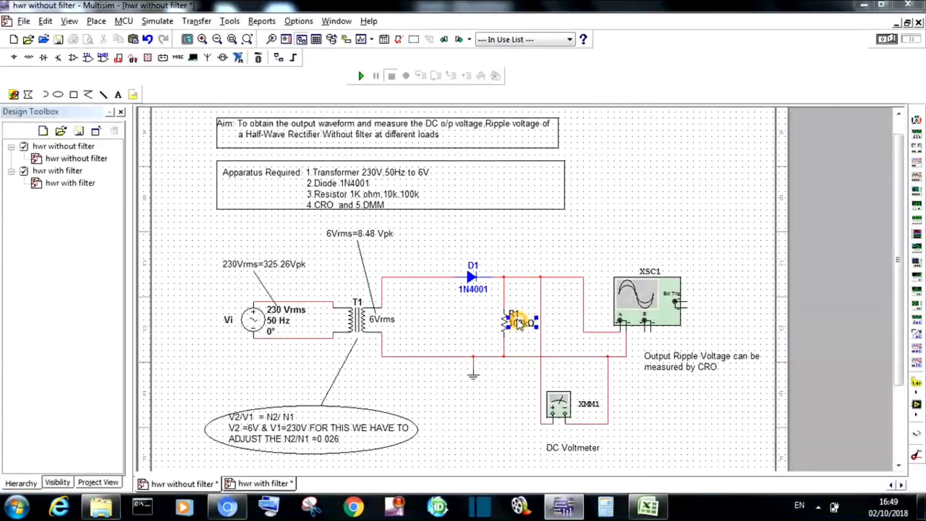
left_click(426, 115)
left_click(426, 115)
key("BackSpace")
key("BackSpace")
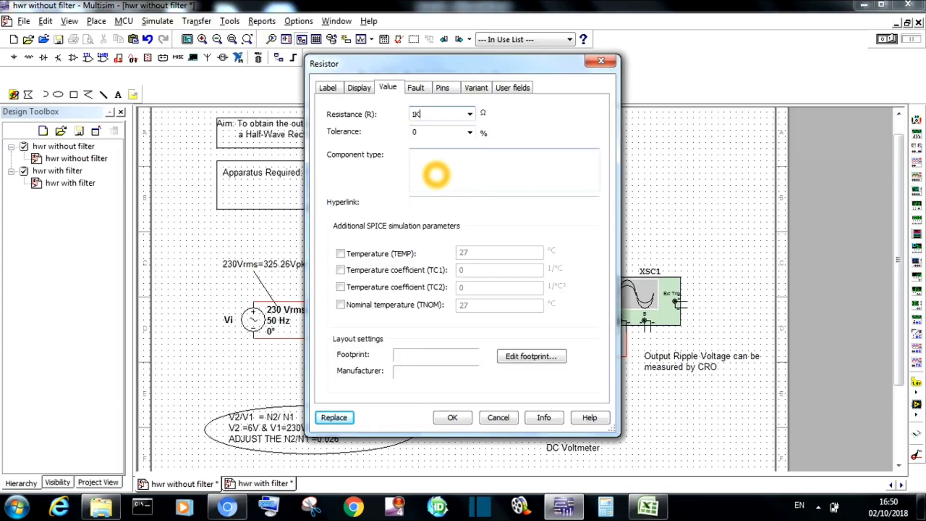
type("K")
left_click(452, 418)
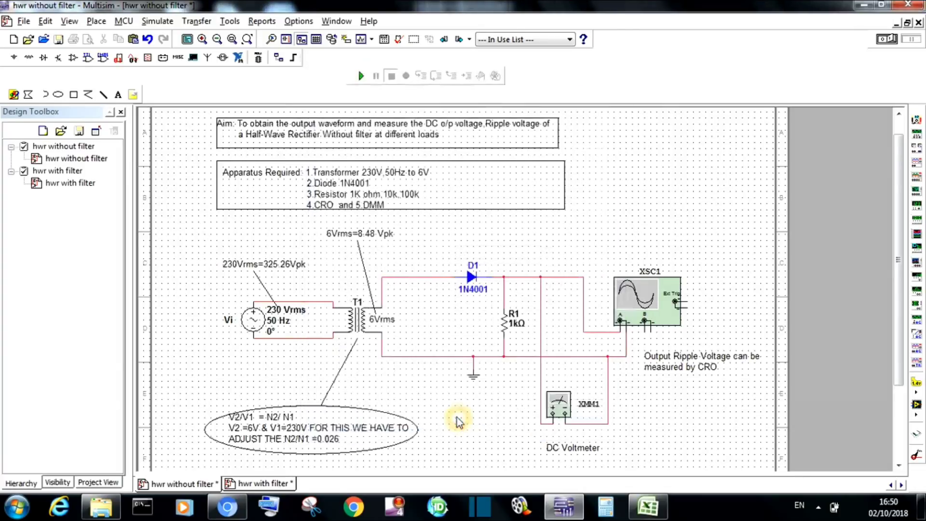
Run the simulation and view the half-wave scope trace and the 2.395 V DC multimeter reading
left_click(361, 77)
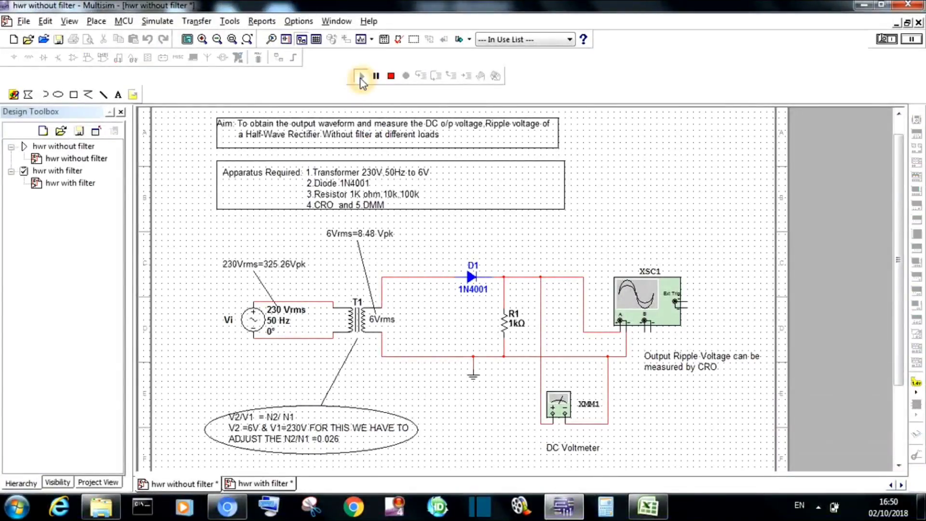
double_click(663, 314)
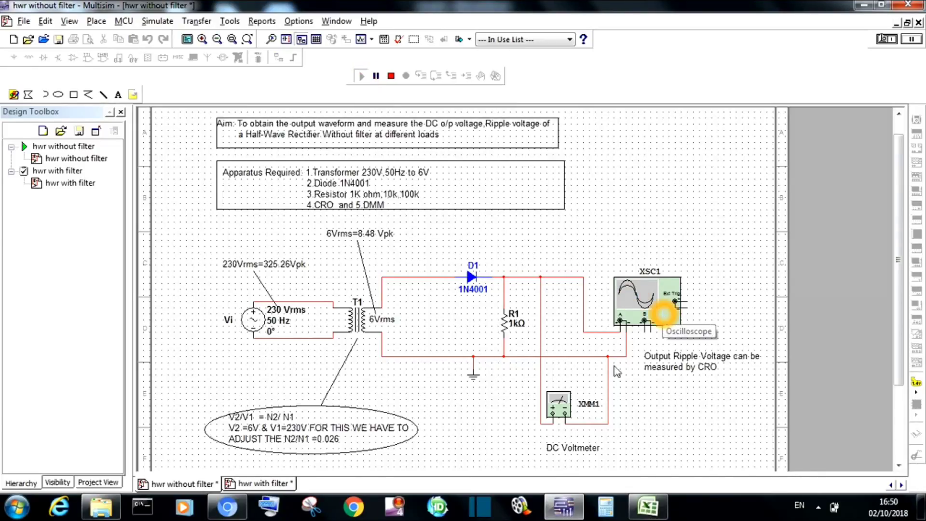
left_click(555, 386)
left_click(653, 302)
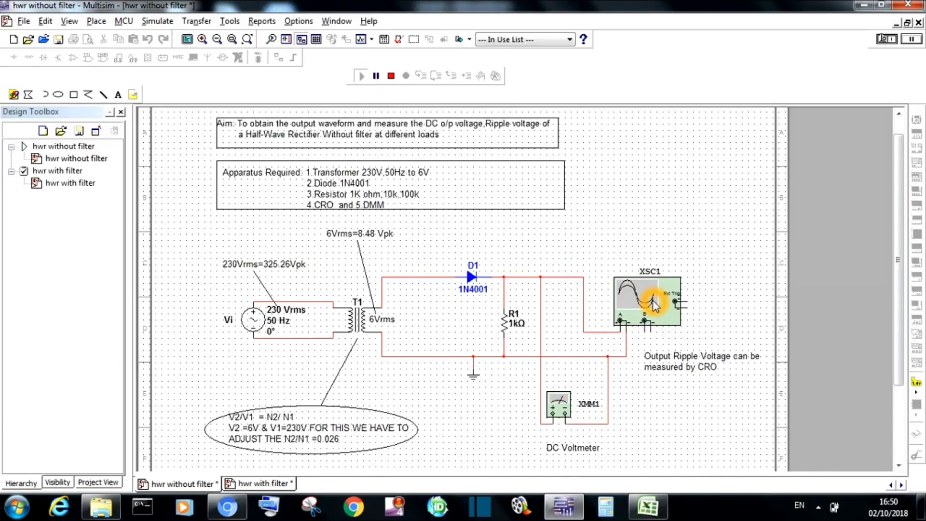
double_click(653, 303)
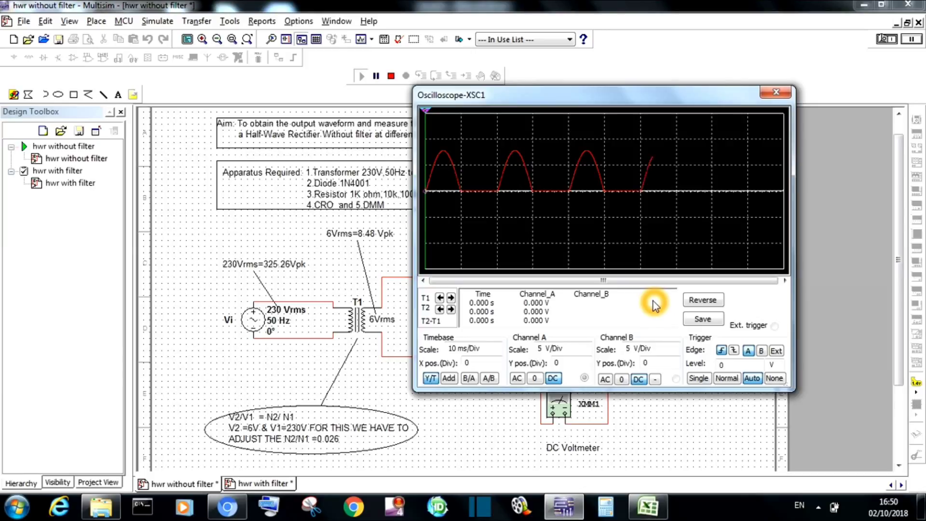
left_click(503, 171)
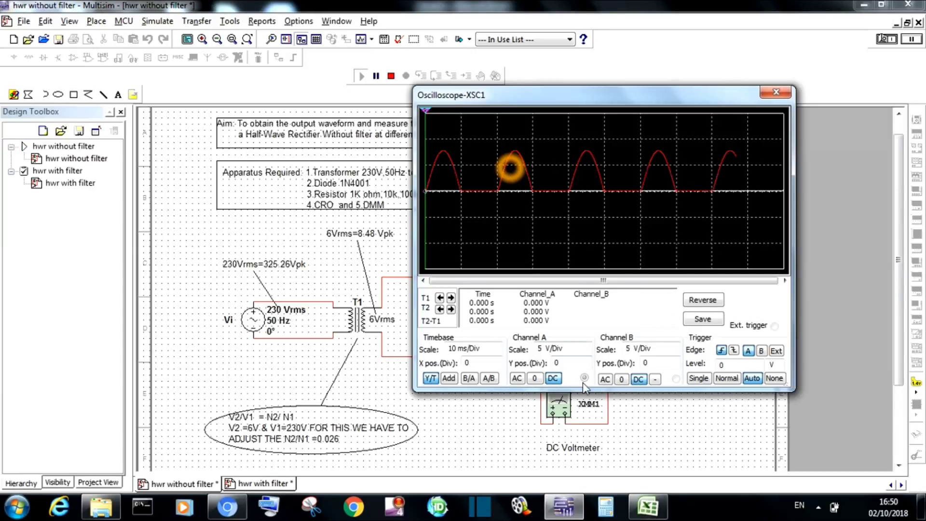
double_click(559, 407)
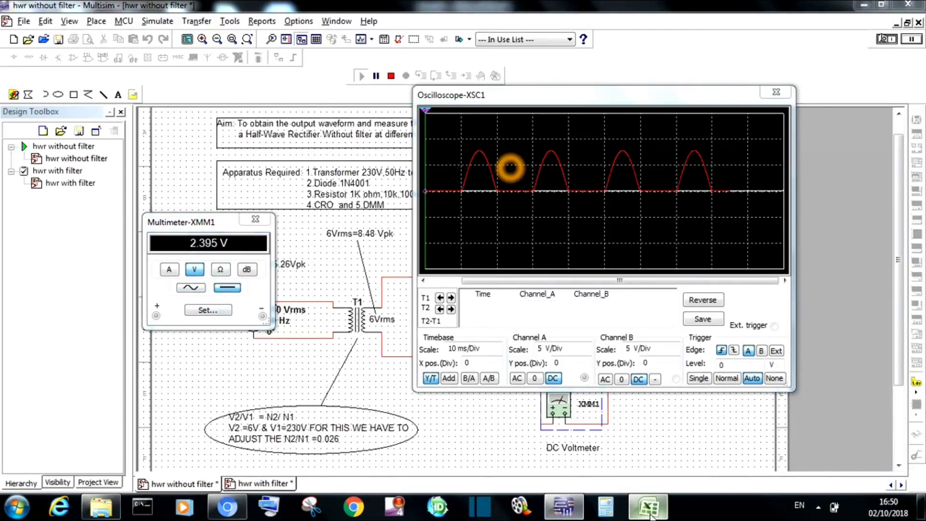
left_click(649, 511)
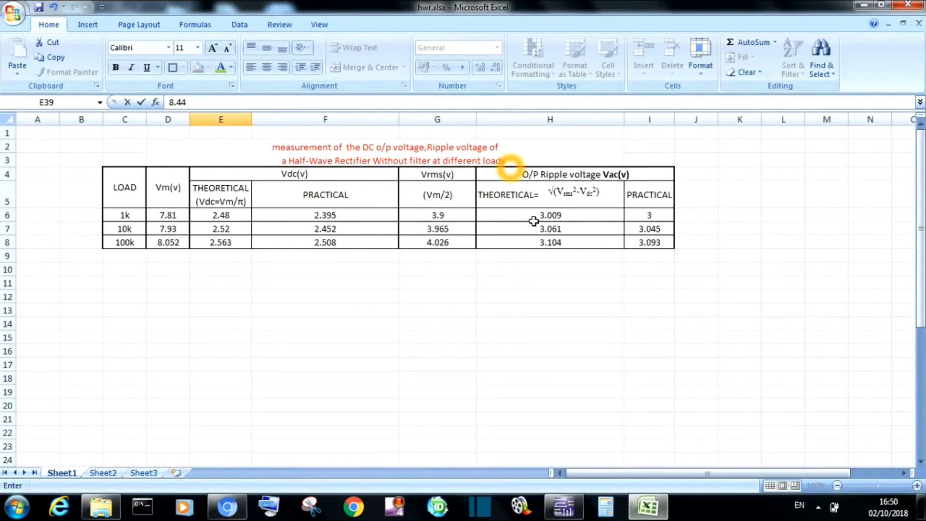
Switch the running simulation's multimeter to AC measurement
left_click(648, 507)
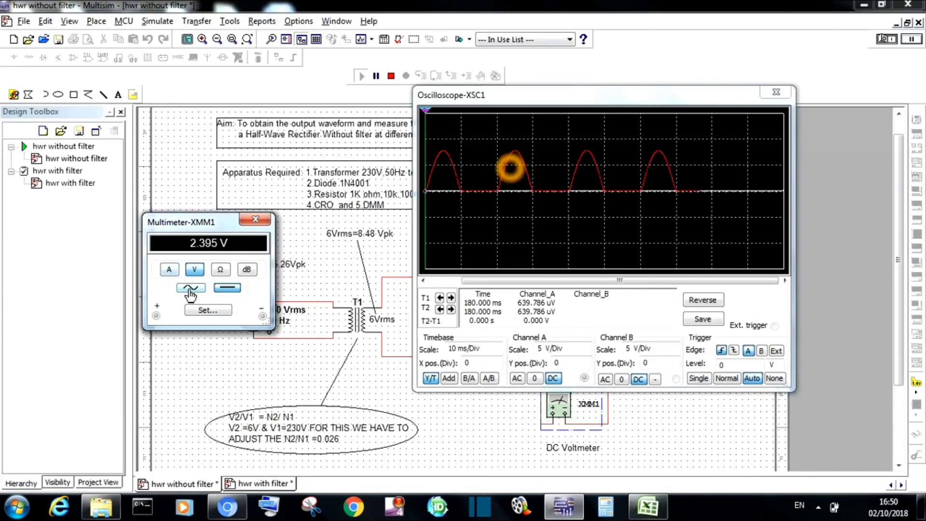
left_click(191, 288)
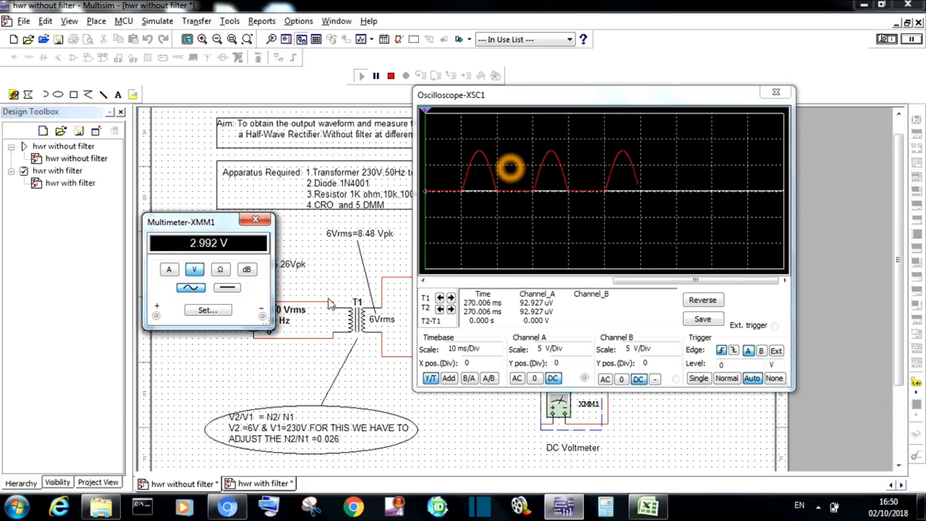
left_click(649, 507)
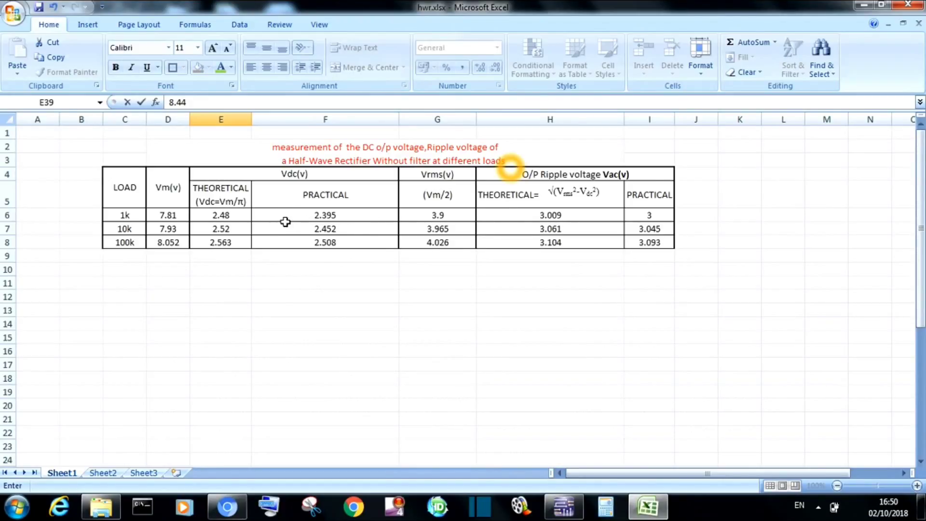
Compare the Excel 1k row's theoretical Vdc and ripple values with the scope and meter readings
left_click(225, 217)
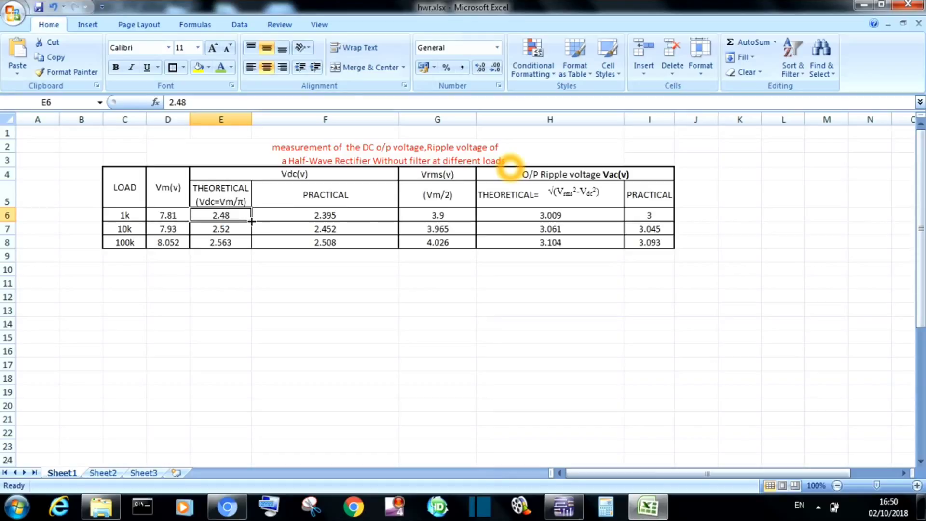
left_click(551, 217)
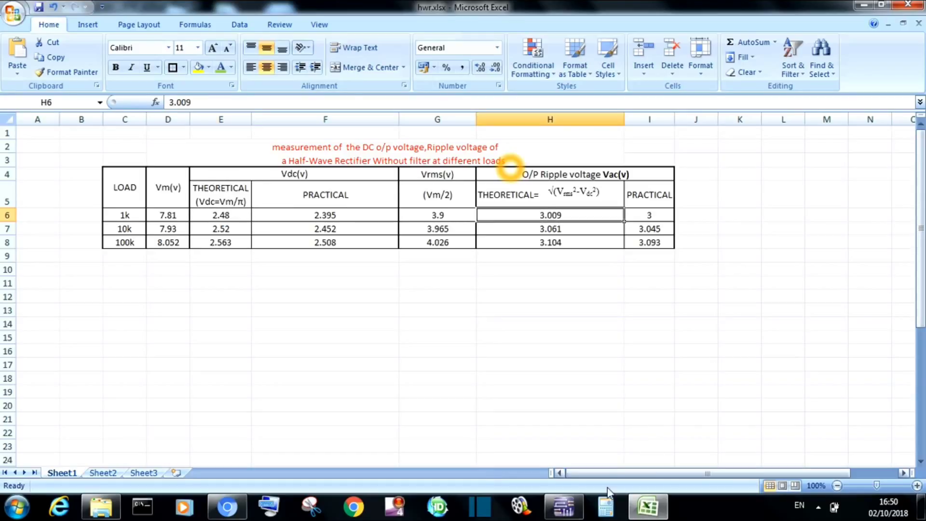
left_click(577, 507)
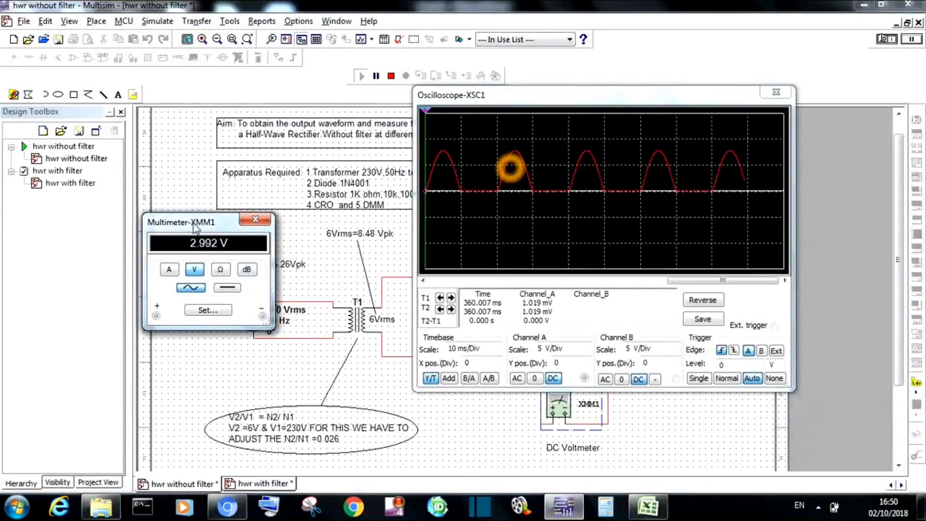
left_click(563, 507)
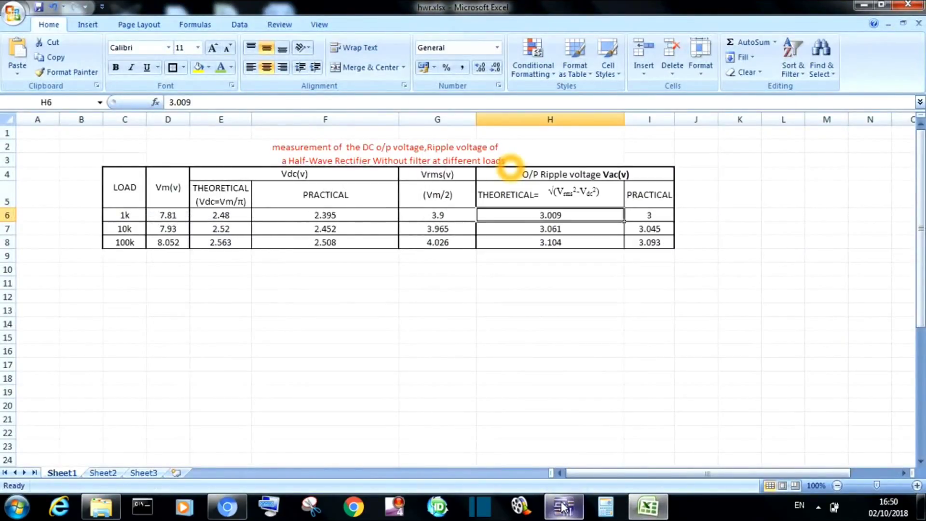
left_click(563, 506)
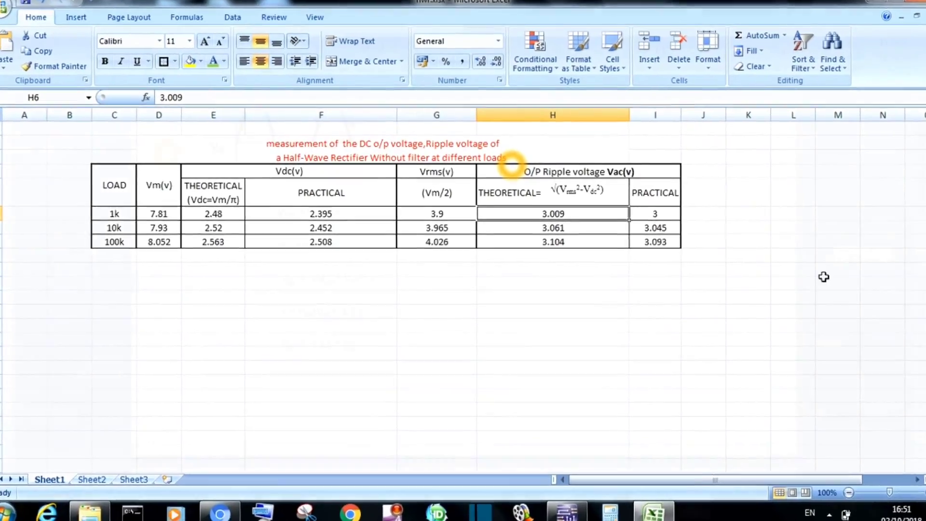
Scroll the Word document down to the filtered circuit diagram and expected waveforms
scroll(168, 154, "down", 8)
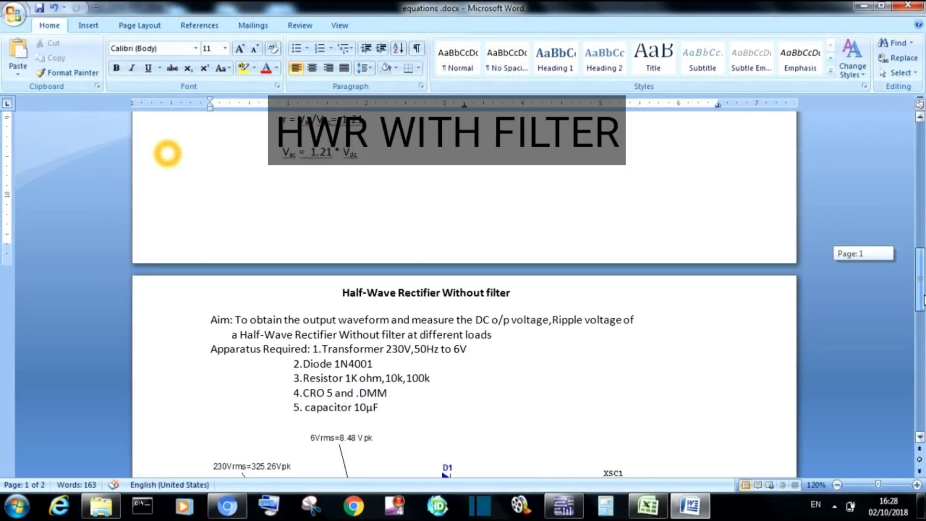
scroll(168, 153, "down", 1)
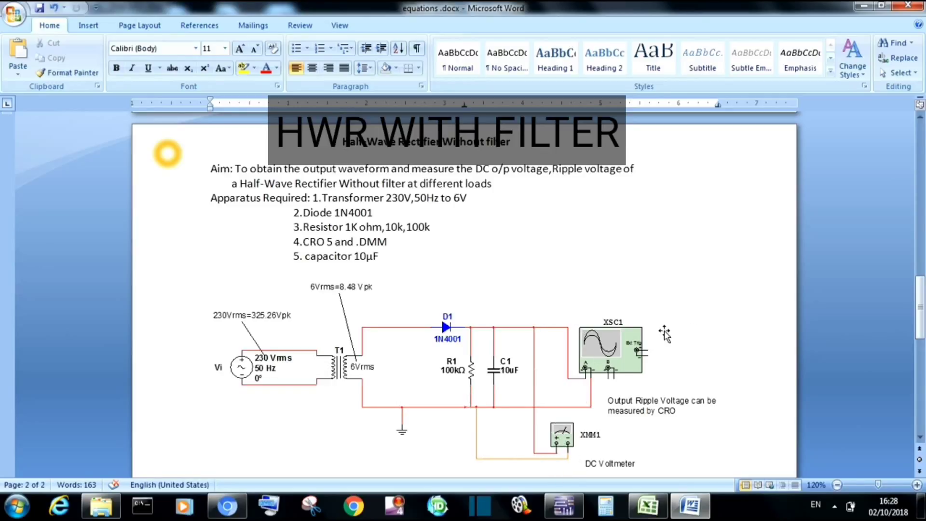
left_click_drag(920, 326, 920, 384)
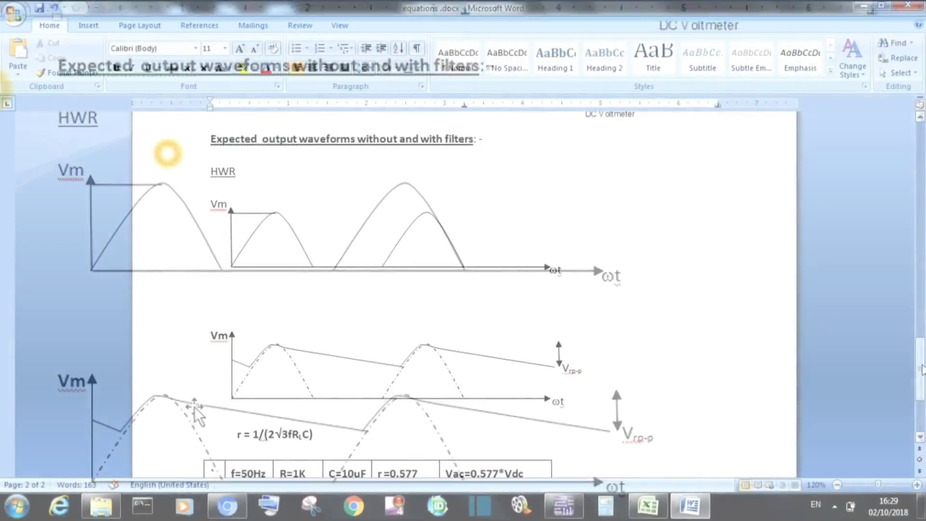
Scroll Word to the filtered waveform, ripple formula and the 50Hz, 1K, 10uF table
left_click_drag(920, 373, 921, 399)
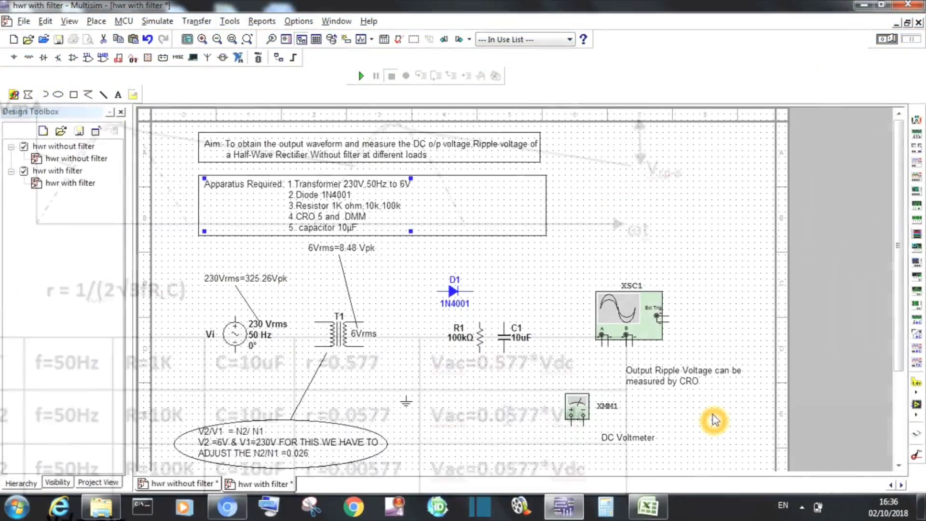
Draw a wire from the source's top pin to transformer T1's primary in the filter circuit
left_click(665, 352)
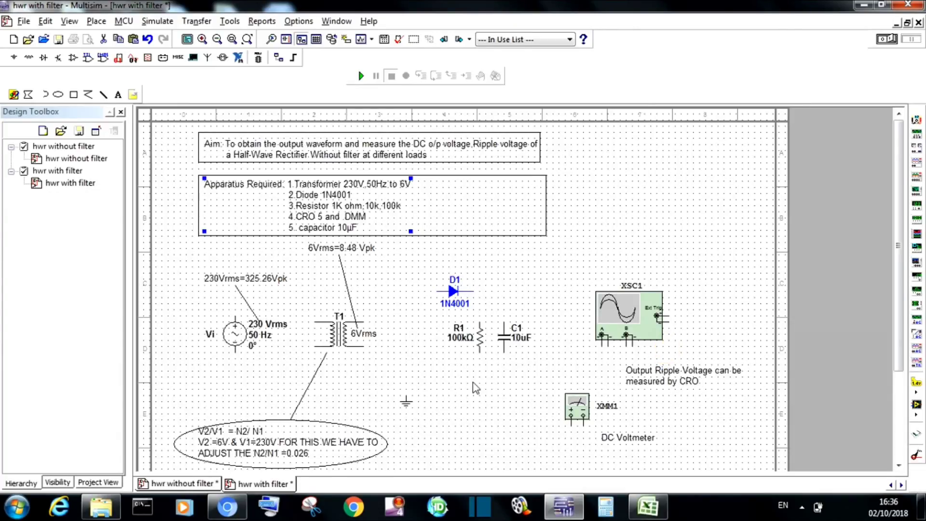
left_click(236, 316)
left_click(236, 316)
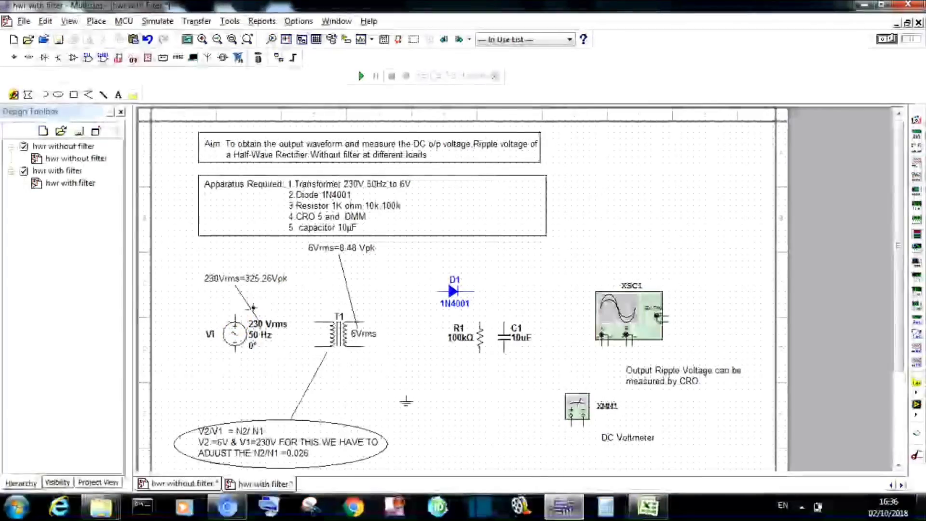
left_click(309, 314)
left_click(310, 320)
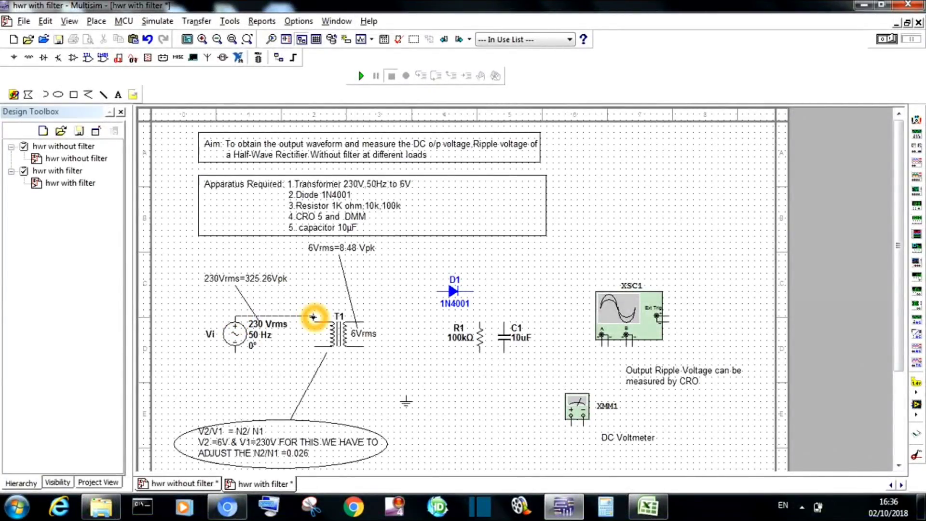
left_click(315, 323)
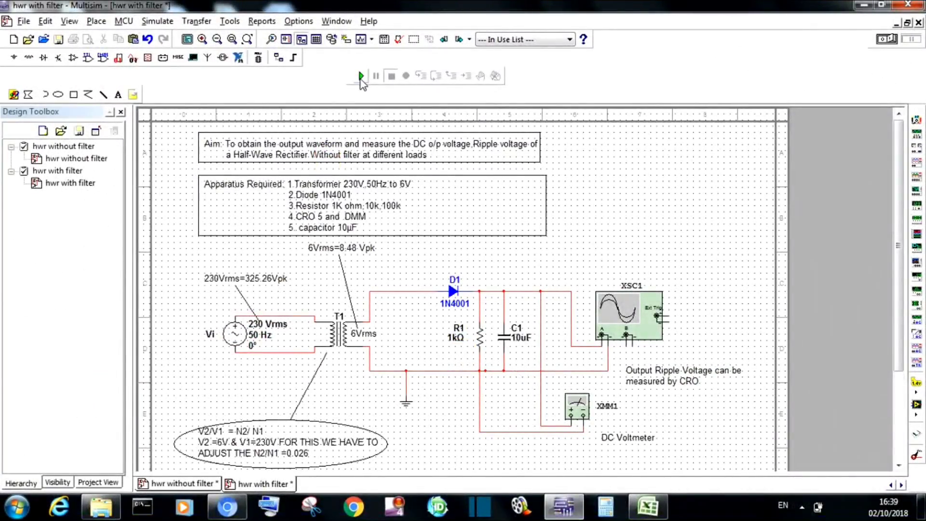
Simulate the filtered circuit and compare its 2.625 V ripple with Excel's 2.63 for 1k
left_click(360, 78)
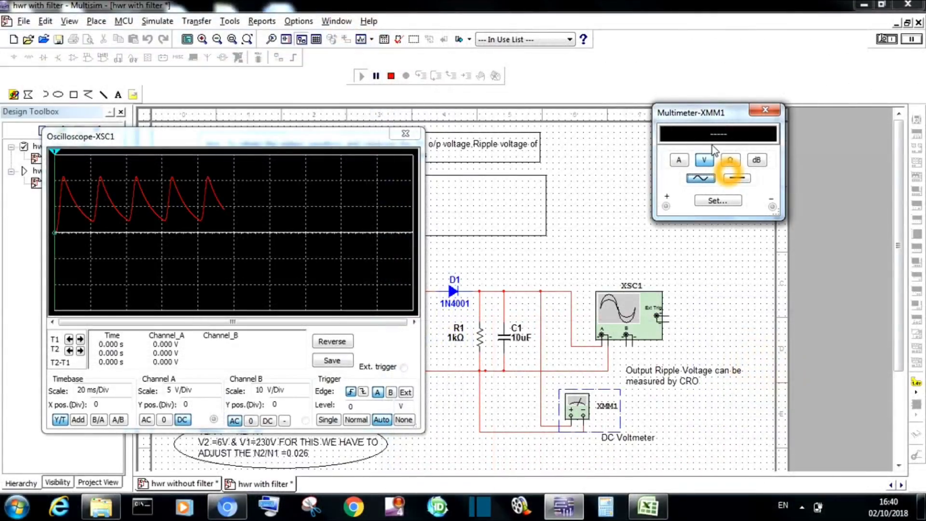
left_click(651, 505)
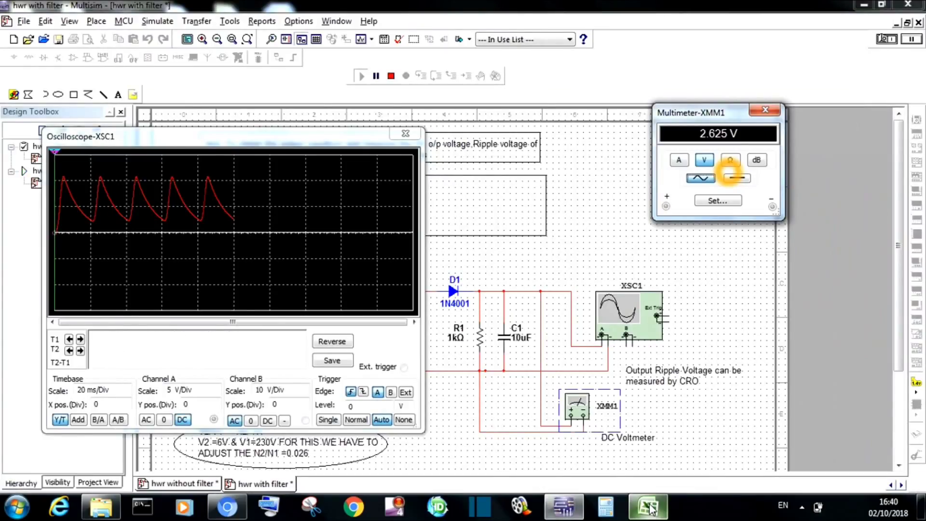
left_click(651, 505)
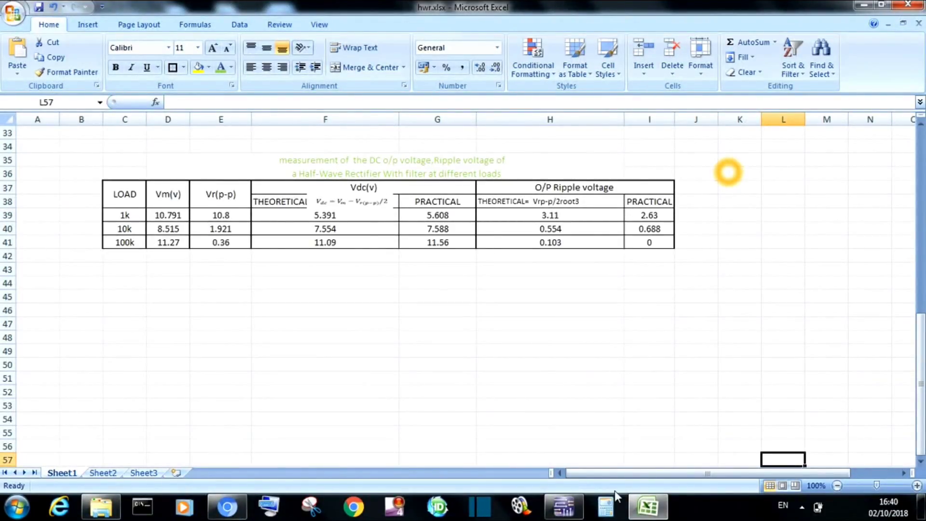
left_click(650, 510)
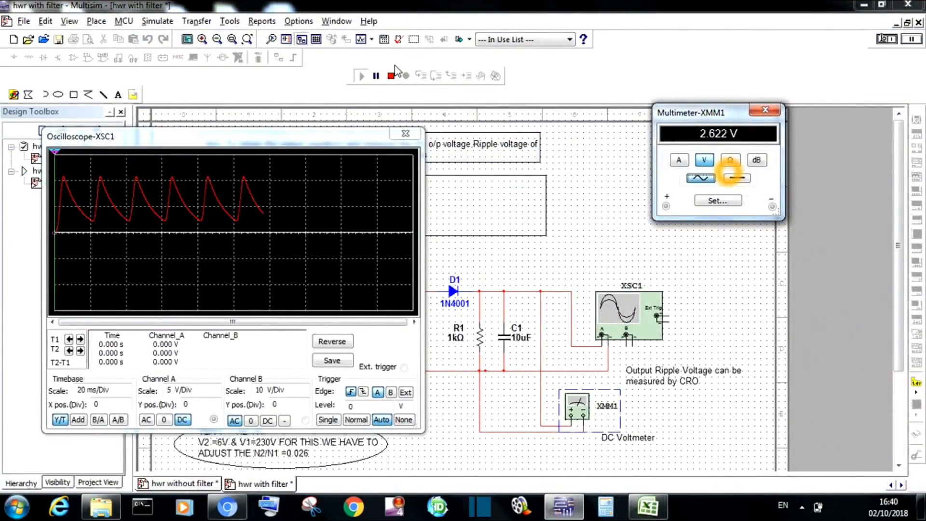
left_click(392, 76)
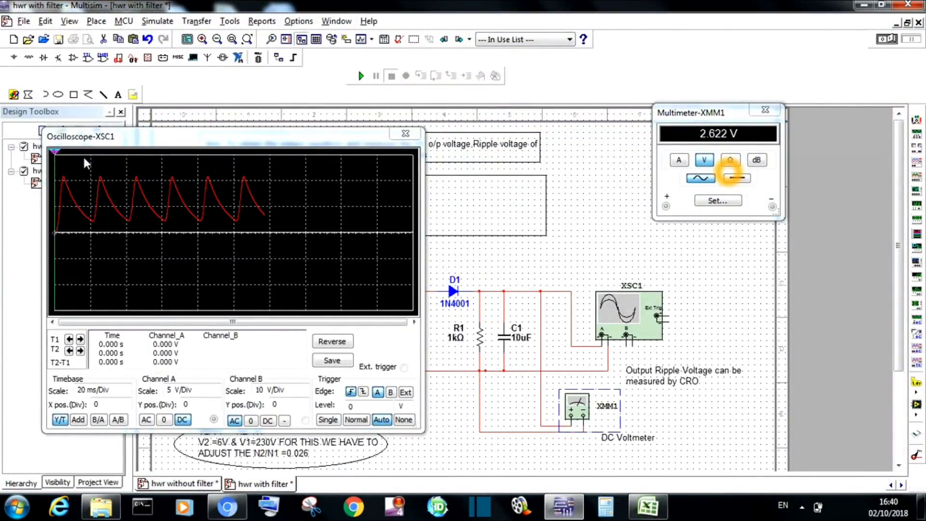
left_click(57, 158)
left_click_drag(57, 158, 63, 159)
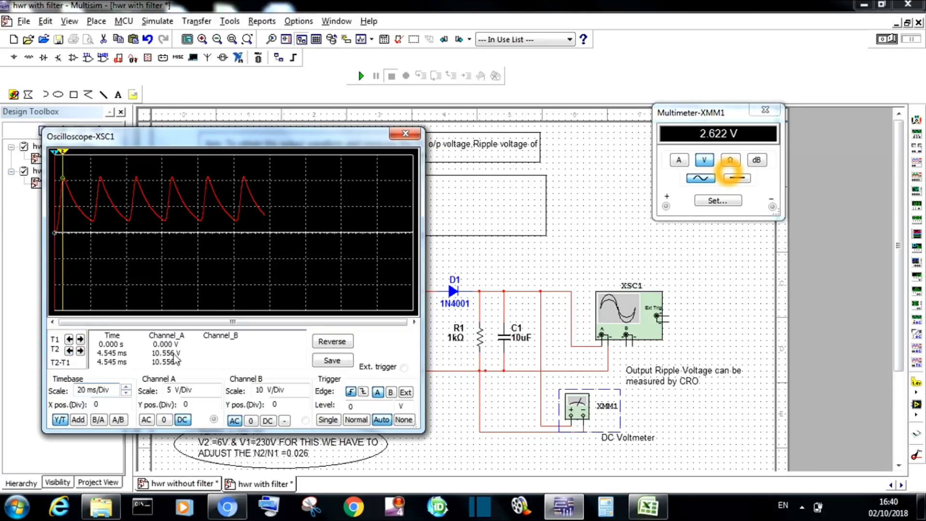
left_click(644, 501)
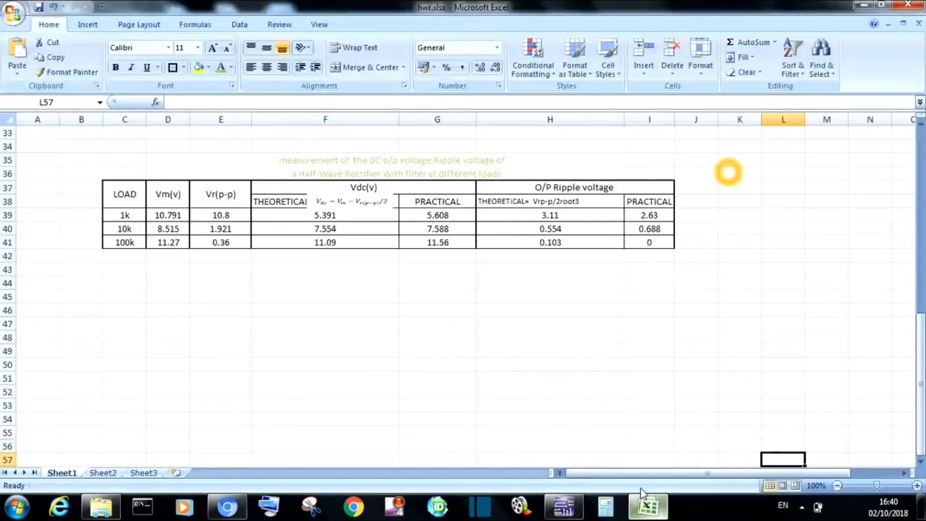